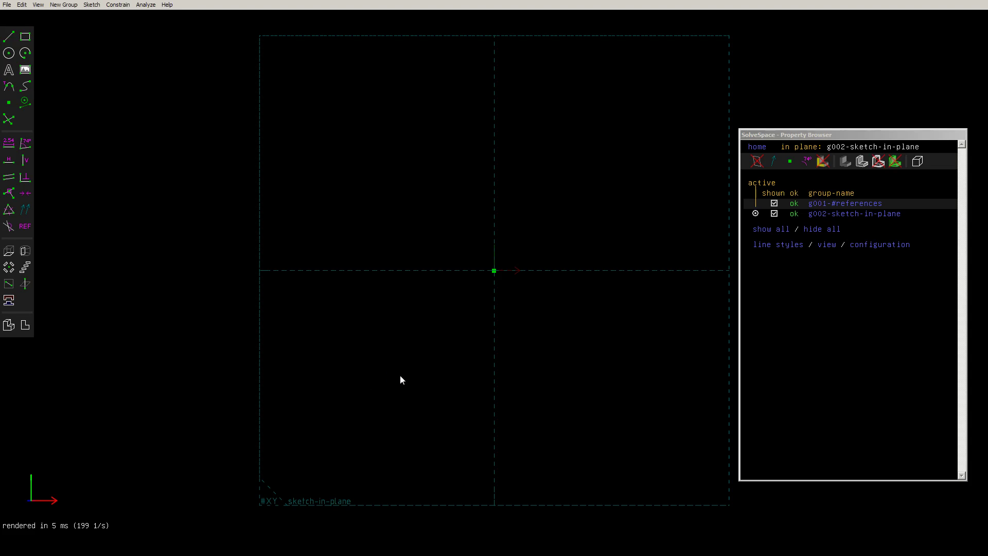
Step: Draw a circle and constrain a datum point placed to its right onto it
key(c)
click(383, 345)
click(420, 396)
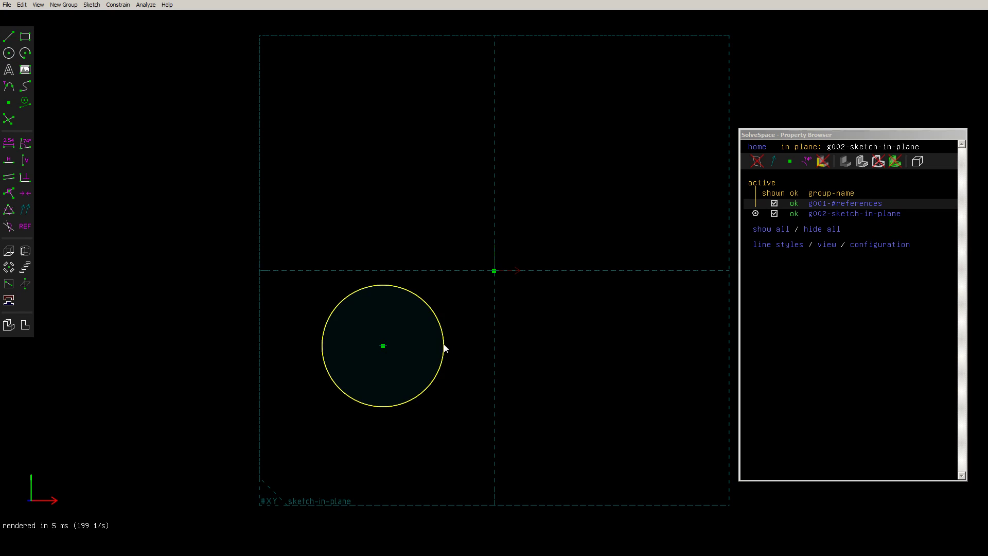
key(p)
click(585, 307)
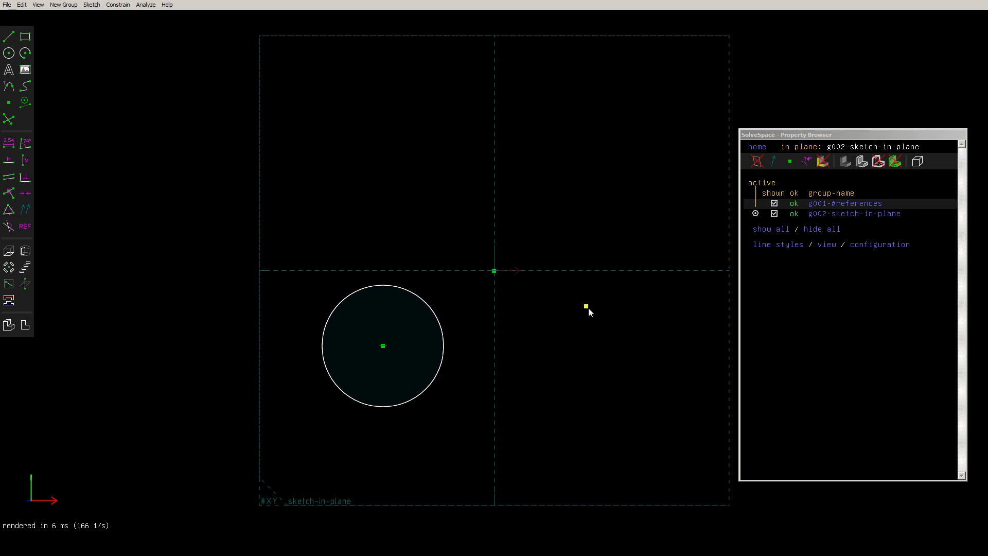
click(441, 331)
key(o)
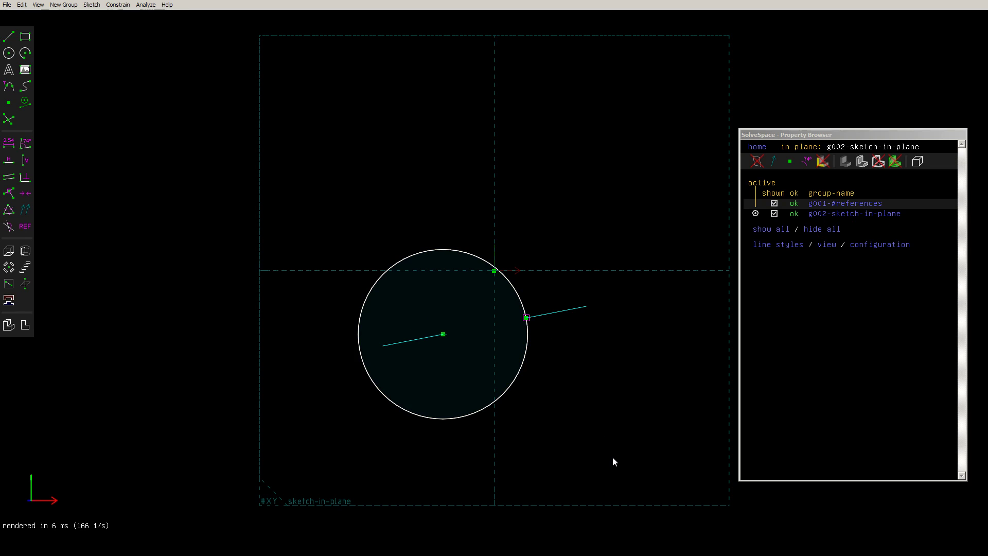
Step: Add a second datum point below-right and constrain it onto the circle
key(p)
click(599, 463)
click(599, 463)
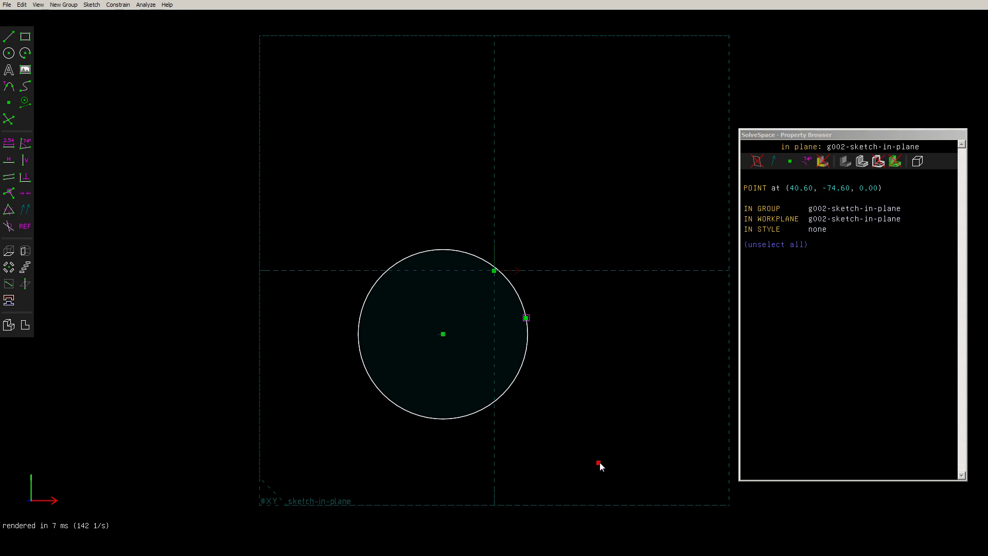
click(504, 394)
key(o)
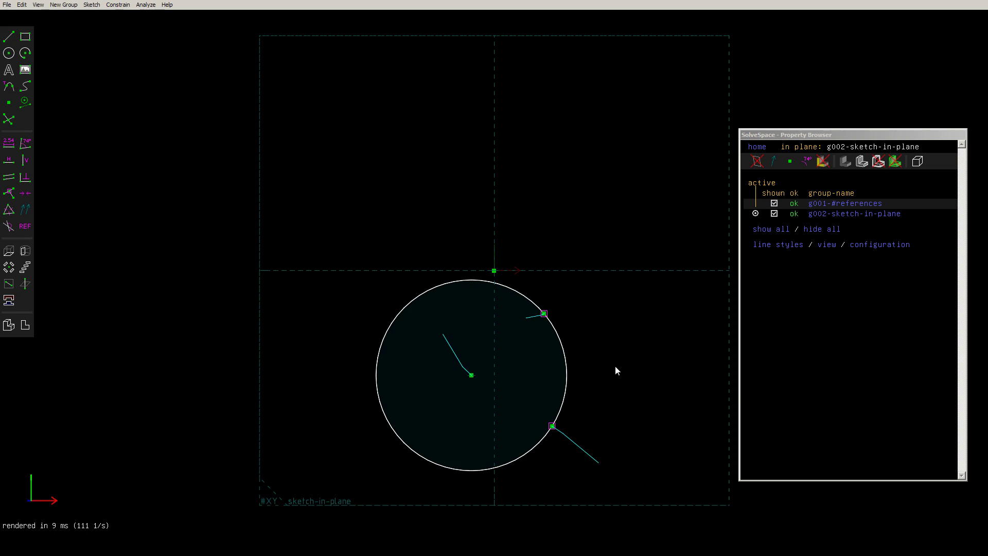
Step: Drag a point to shrink the circle down-left, then reapply the point-on-circle constraint
mouse_move(552, 426)
mouse_down()
mouse_move(325, 380)
mouse_move(359, 376)
mouse_up()
click(358, 371)
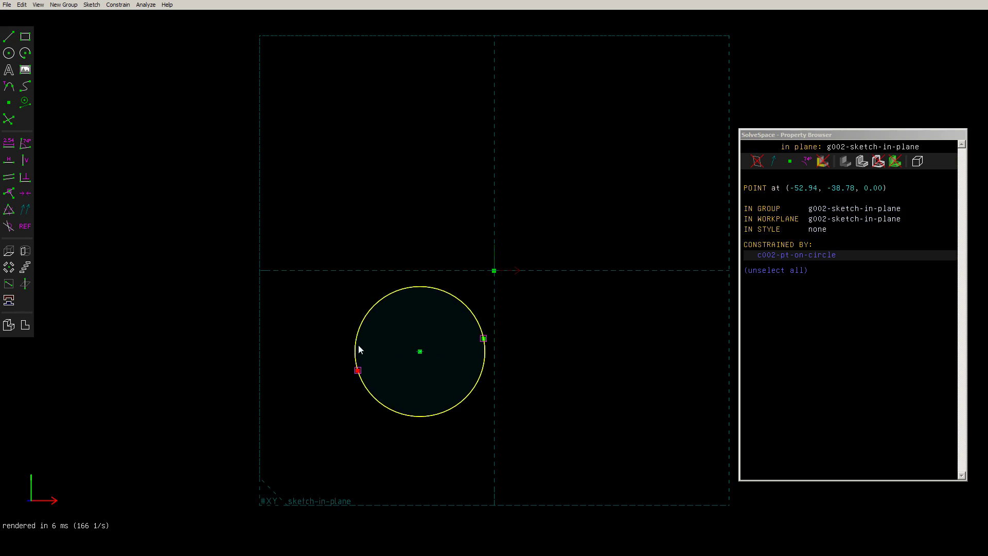
click(359, 344)
key(o)
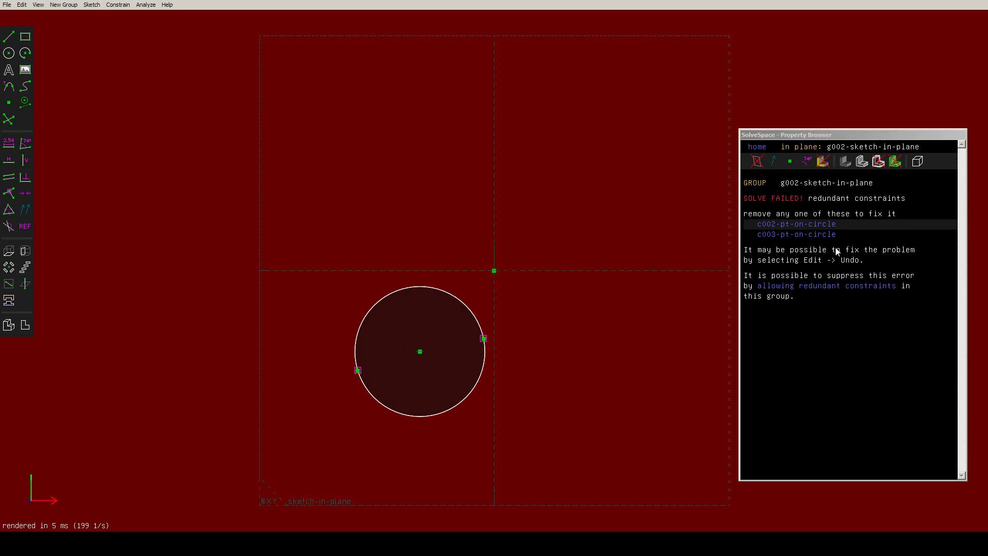
Step: Allow redundant constraints in the group and stack extra point-on-circle constraints
click(835, 286)
click(483, 338)
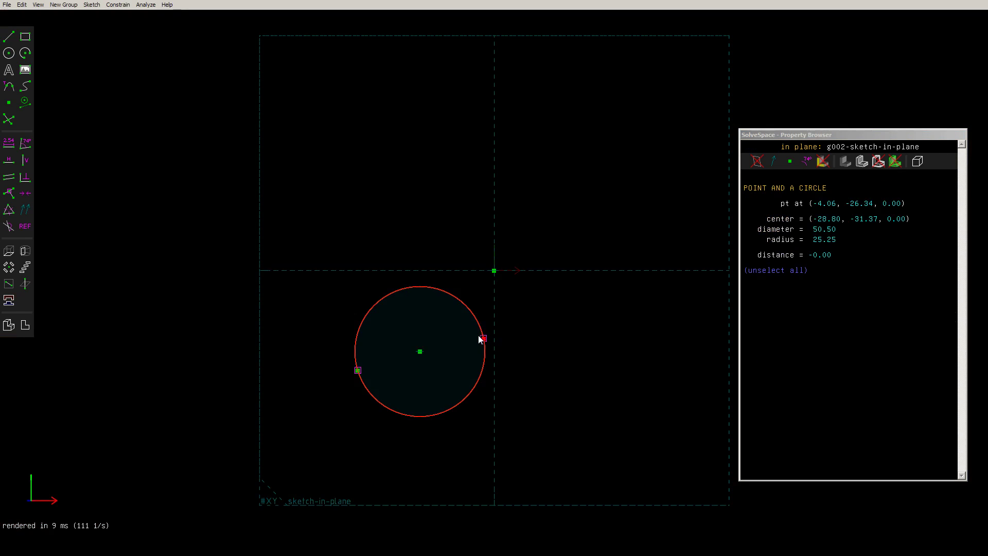
key(o)
click(483, 338)
key(o)
click(483, 338)
click(484, 341)
Step: Add more point-on-circle constraints to the circle's left point
key(o)
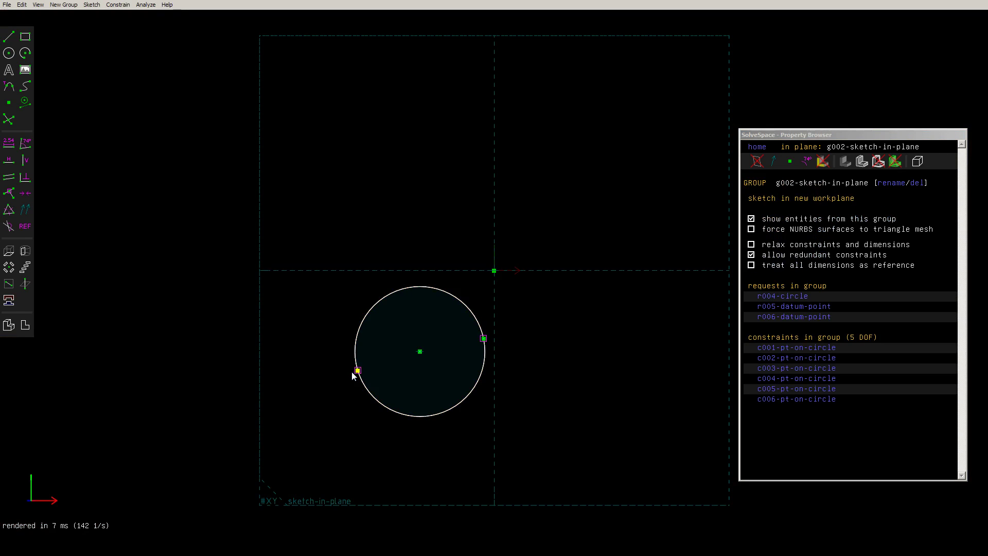
click(356, 354)
click(388, 355)
click(358, 363)
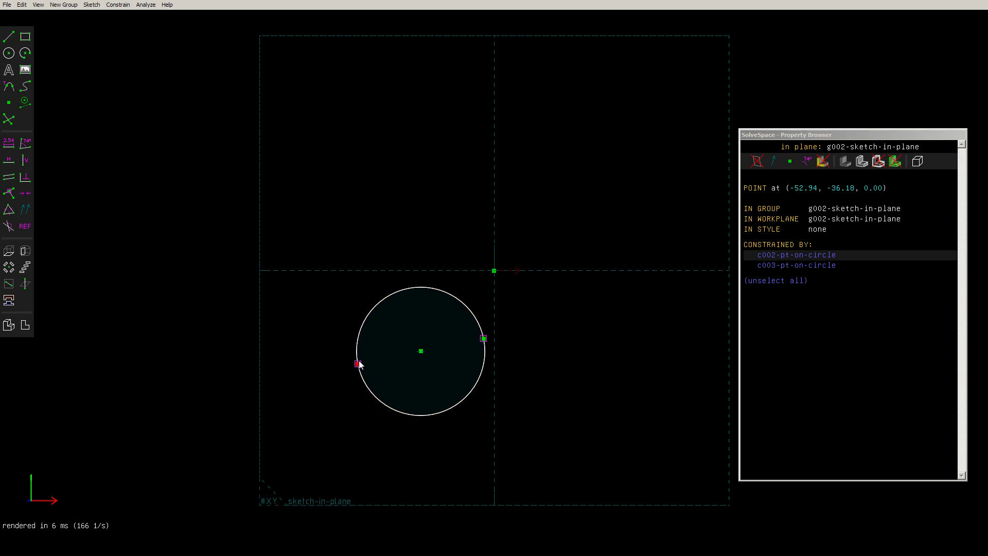
click(357, 363)
click(357, 343)
key(o)
Step: Drag the circle and its points to make it smaller and move it upward
mouse_move(425, 345)
mouse_down()
mouse_move(403, 298)
mouse_move(371, 342)
mouse_move(392, 294)
mouse_up()
click(381, 331)
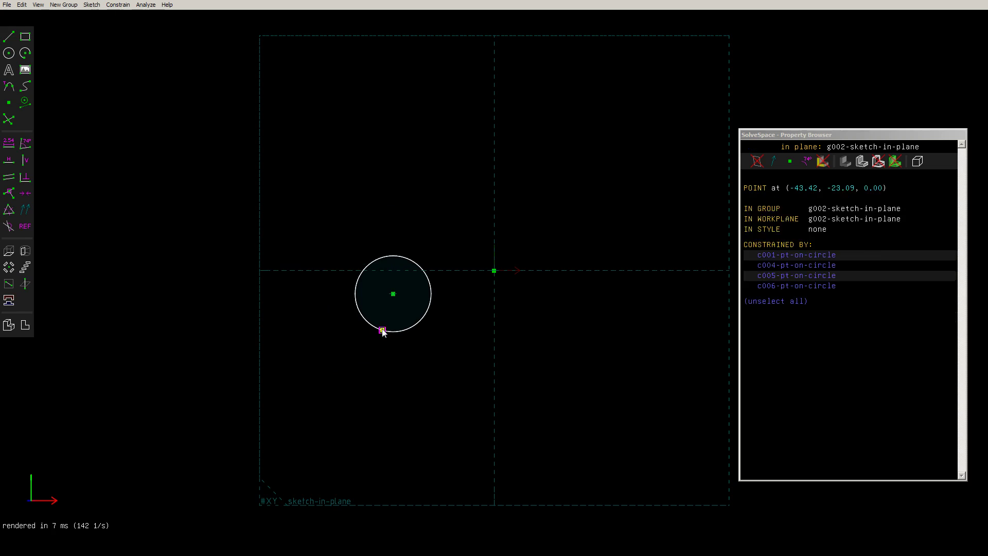
mouse_move(382, 331)
mouse_down()
mouse_move(353, 273)
mouse_move(416, 331)
mouse_move(381, 301)
mouse_move(138, 315)
mouse_move(474, 309)
mouse_move(485, 279)
mouse_move(375, 286)
mouse_move(351, 204)
mouse_move(496, 419)
mouse_move(344, 243)
mouse_move(364, 302)
mouse_up()
click(384, 344)
mouse_move(385, 344)
mouse_down()
mouse_move(389, 294)
mouse_move(366, 280)
mouse_move(365, 315)
mouse_move(384, 318)
mouse_move(379, 335)
mouse_up()
Step: Select the circle's lower point together with the circle
click(352, 303)
click(390, 330)
click(394, 331)
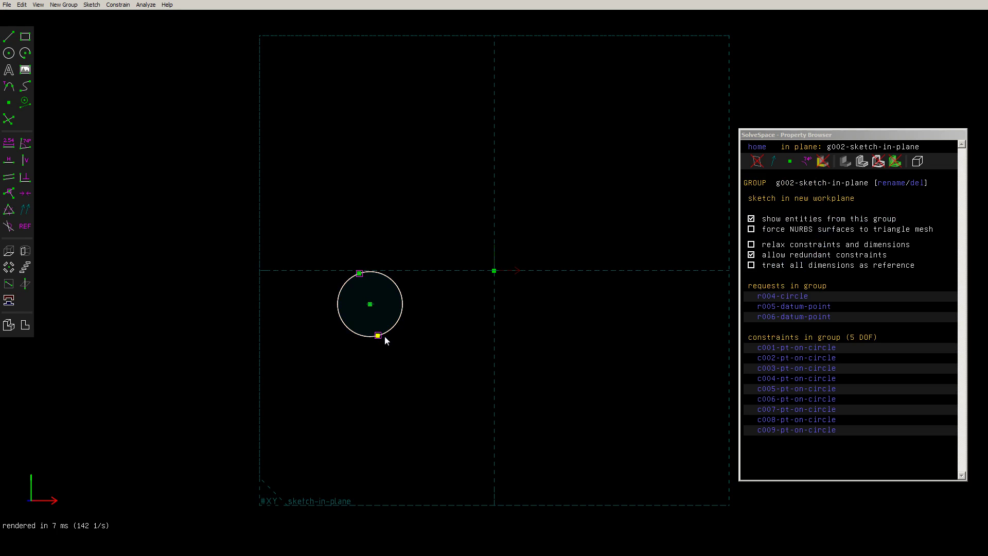
click(359, 273)
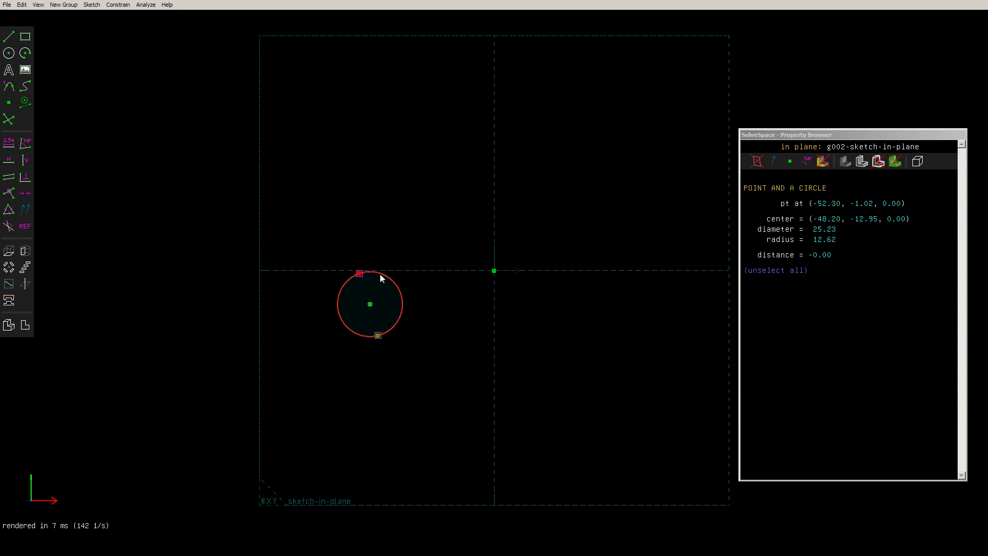
Step: Place a third datum point right of the circle and constrain it onto the circle
key(o)
key(o)
key(p)
click(559, 319)
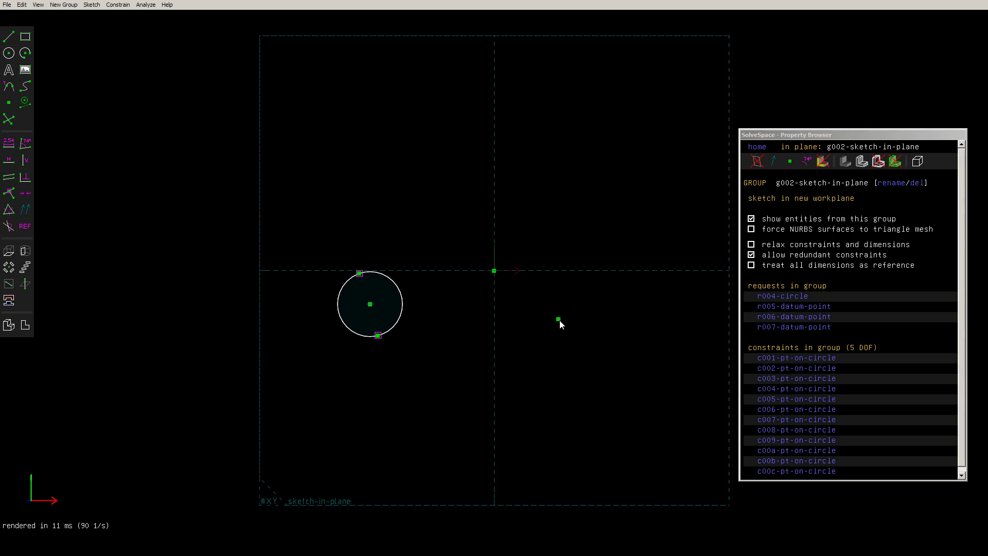
click(399, 302)
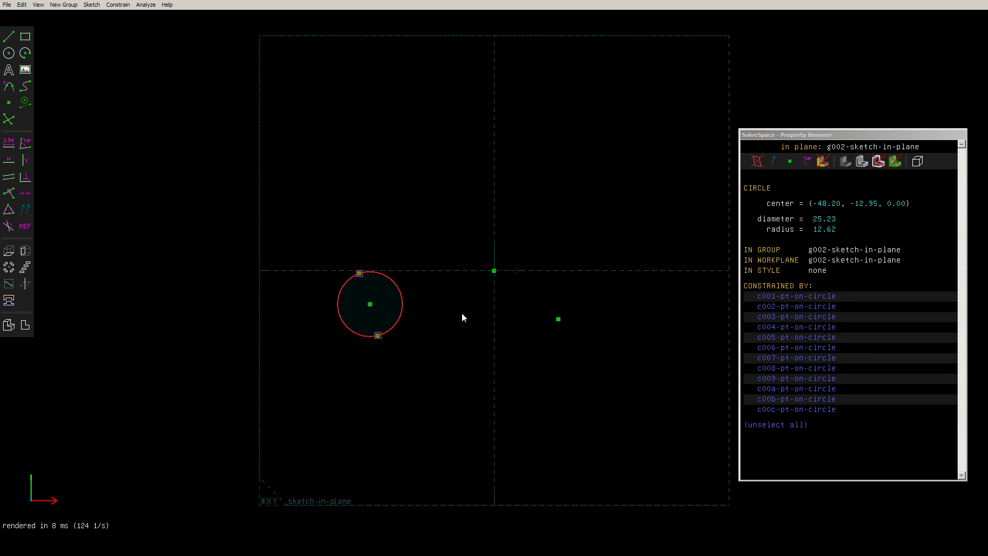
click(559, 319)
key(o)
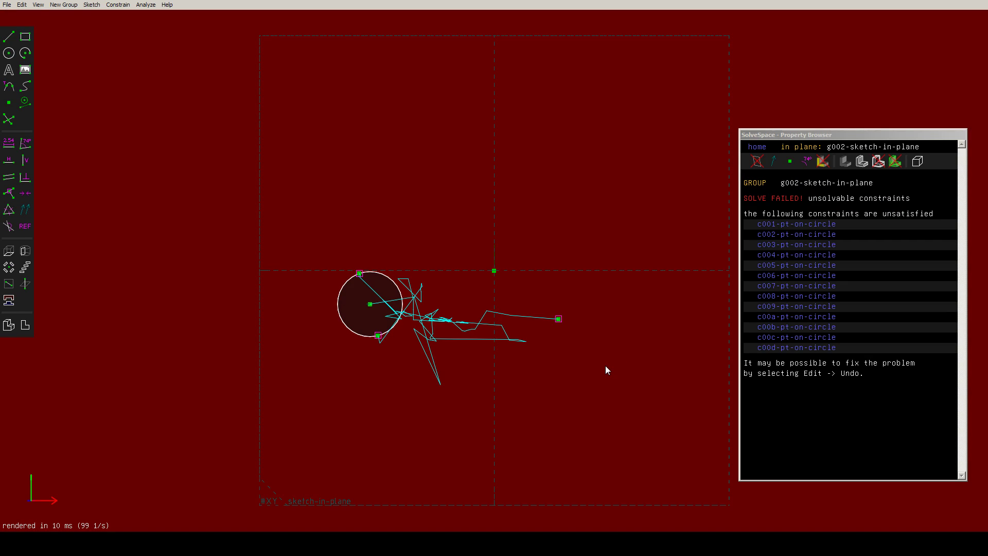
click(559, 319)
Step: Drag the new datum point and circle points around, scattering zig-zag lines while solving fails
drag(560, 320, 566, 290)
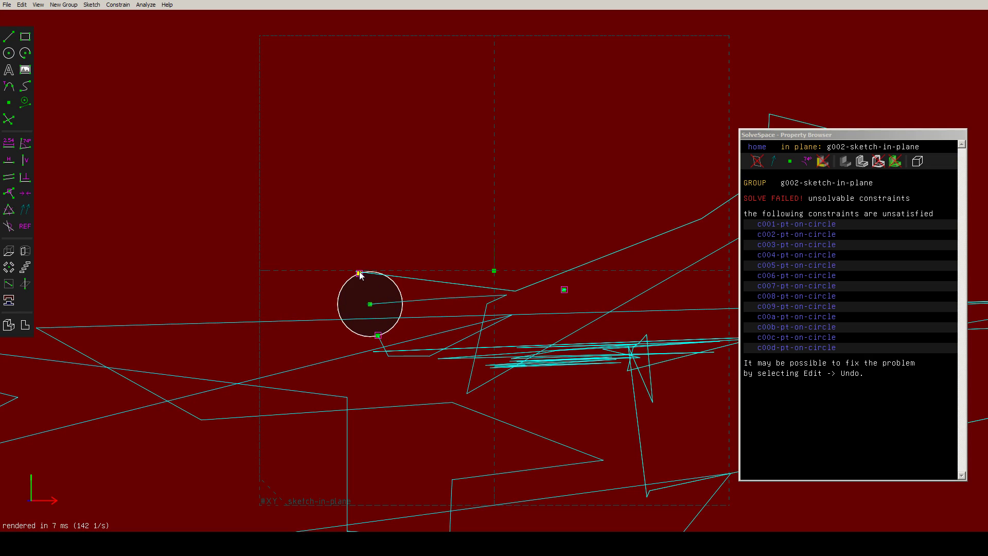
drag(371, 284, 476, 326)
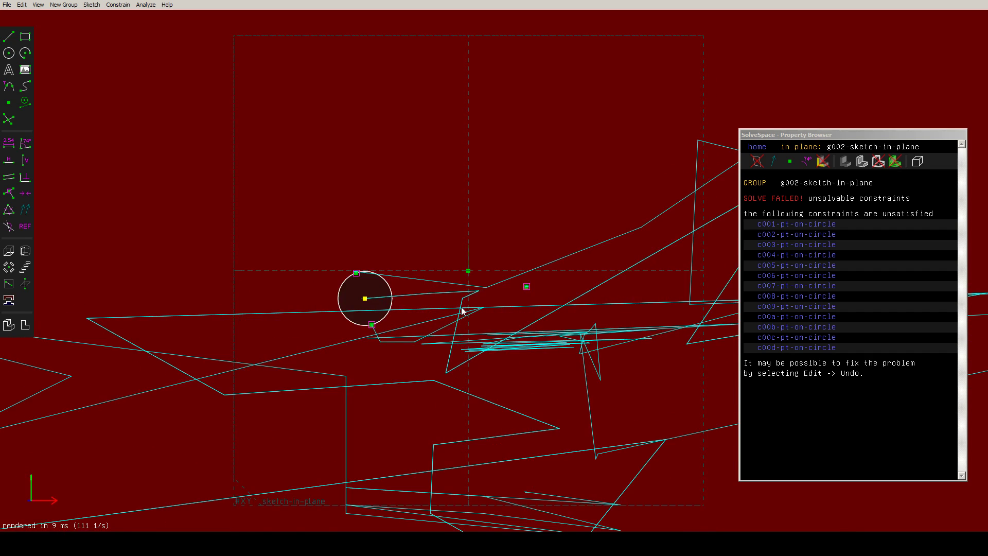
mouse_move(476, 326)
mouse_down()
mouse_move(577, 273)
mouse_move(532, 298)
mouse_move(573, 346)
mouse_move(580, 341)
mouse_up()
click(575, 275)
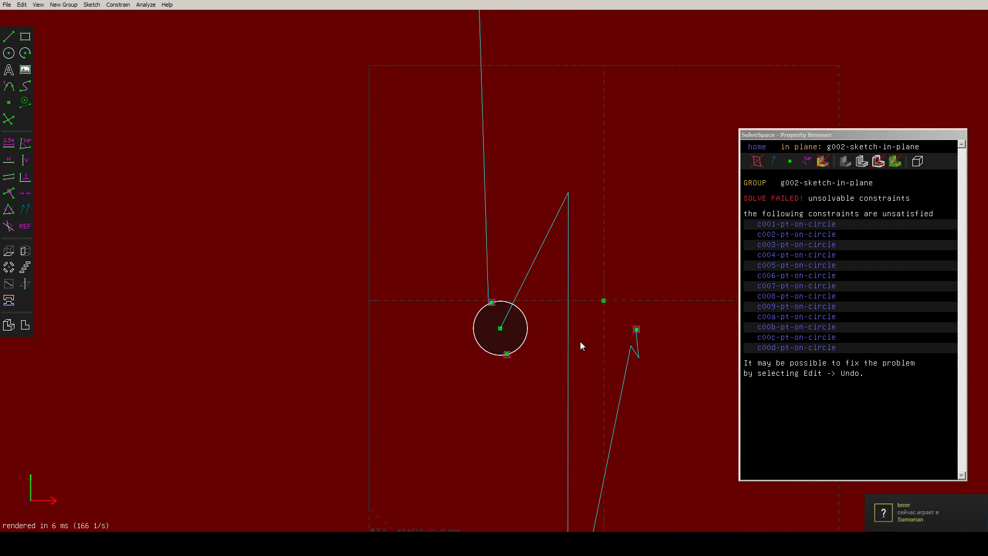
Step: Drag points and the circle's centre around, ending with a datum point moved down-left
mouse_move(679, 321)
mouse_down()
mouse_move(564, 324)
mouse_move(503, 244)
mouse_up()
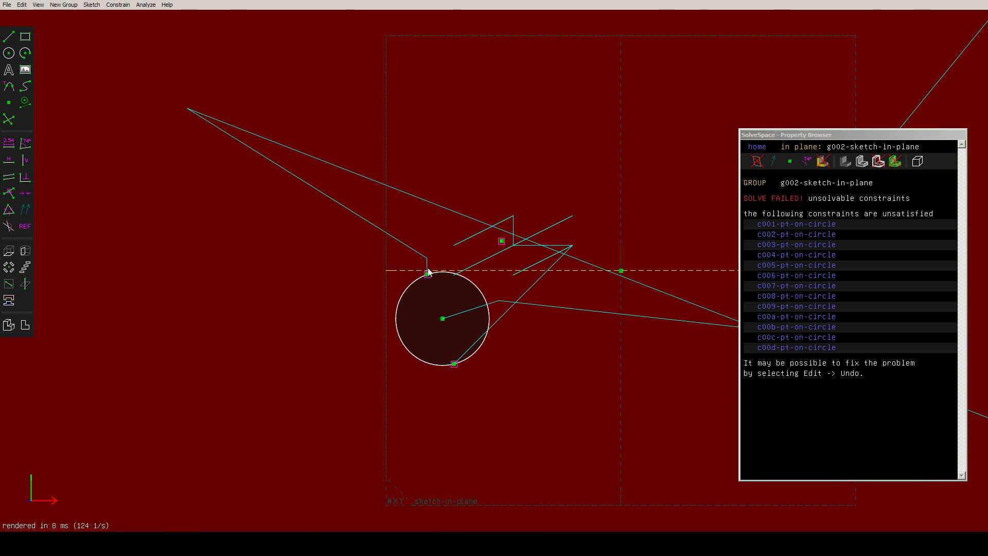
mouse_move(428, 271)
mouse_down()
mouse_move(387, 273)
mouse_move(368, 315)
mouse_move(337, 322)
mouse_move(353, 348)
mouse_up()
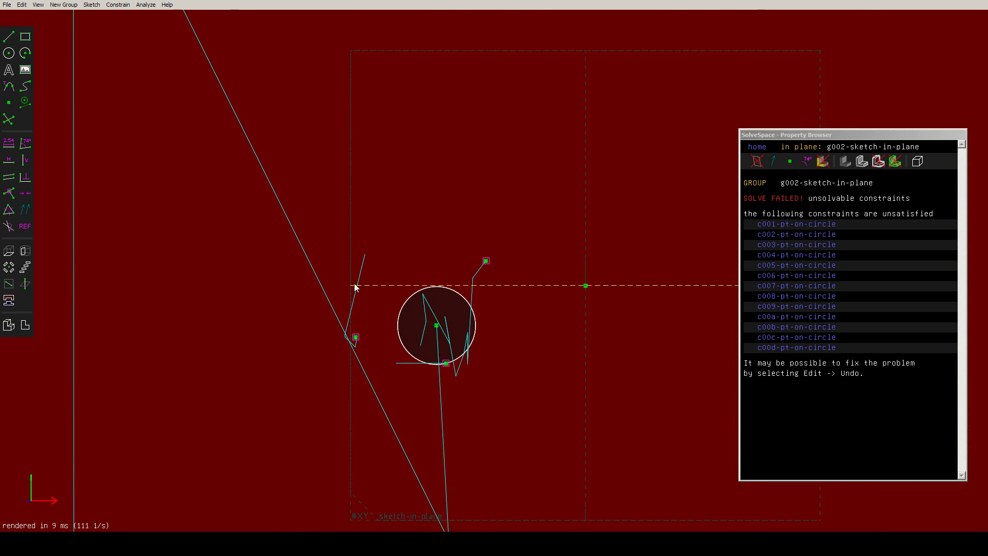
mouse_move(355, 287)
mouse_down()
mouse_move(441, 283)
mouse_move(452, 343)
mouse_move(442, 330)
mouse_move(439, 350)
mouse_move(470, 345)
mouse_move(505, 273)
mouse_move(480, 262)
mouse_move(527, 189)
mouse_move(548, 243)
mouse_move(543, 286)
mouse_move(492, 242)
mouse_up()
mouse_move(349, 296)
mouse_down()
mouse_move(401, 269)
mouse_move(406, 254)
mouse_move(403, 278)
mouse_move(392, 282)
mouse_up()
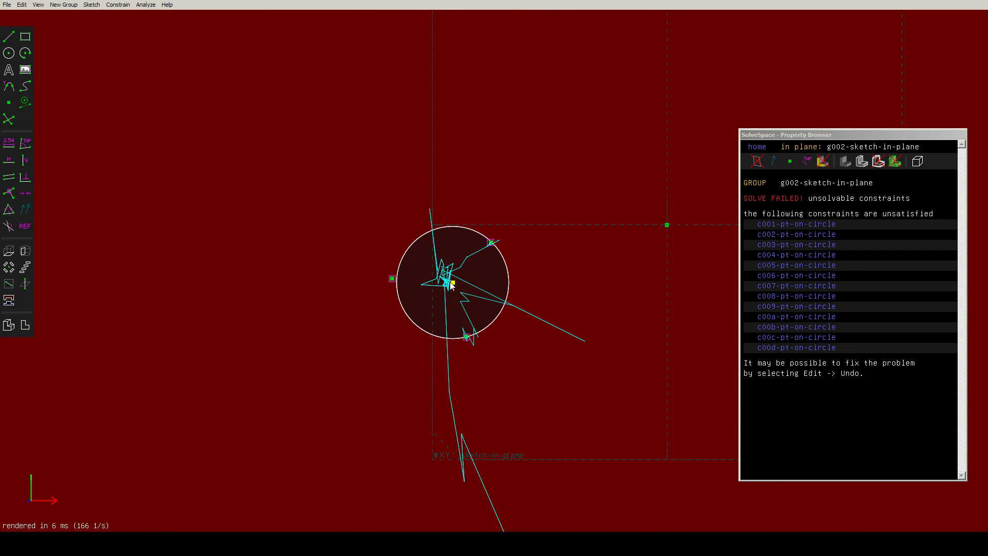
mouse_move(453, 282)
mouse_down()
mouse_move(441, 282)
mouse_move(419, 205)
mouse_move(345, 206)
mouse_move(311, 262)
mouse_move(298, 313)
mouse_move(320, 375)
mouse_move(476, 463)
mouse_move(467, 465)
mouse_move(421, 423)
mouse_move(408, 382)
mouse_move(452, 269)
mouse_move(580, 310)
mouse_move(598, 299)
mouse_move(590, 309)
mouse_up()
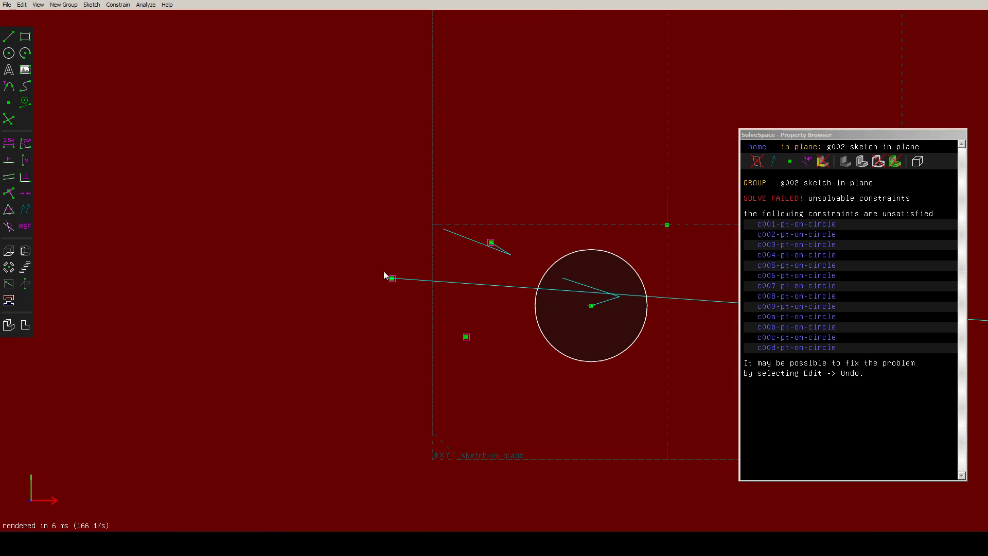
drag(394, 280, 380, 321)
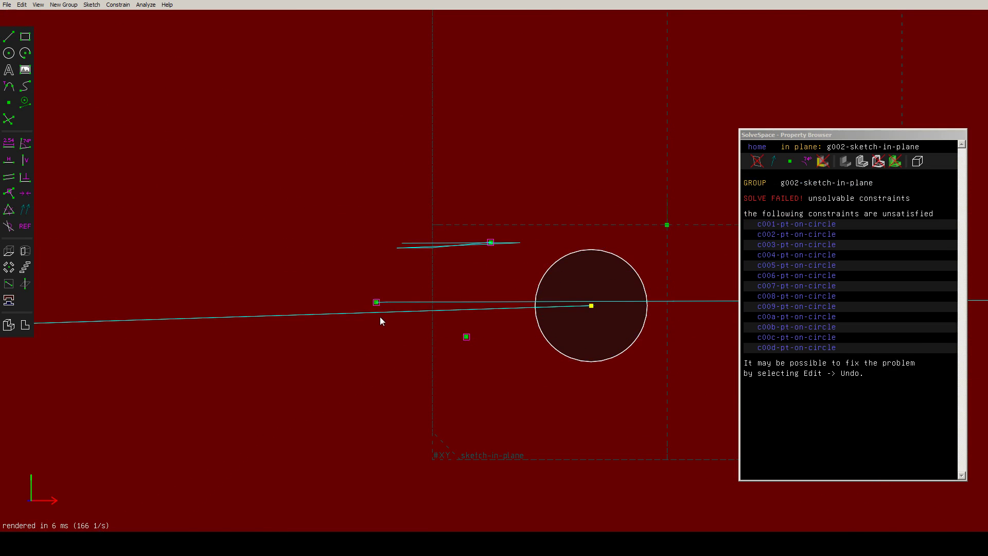
Step: Delete the c002, c003 and c00d point-on-circle constraints
click(474, 342)
key(Delete)
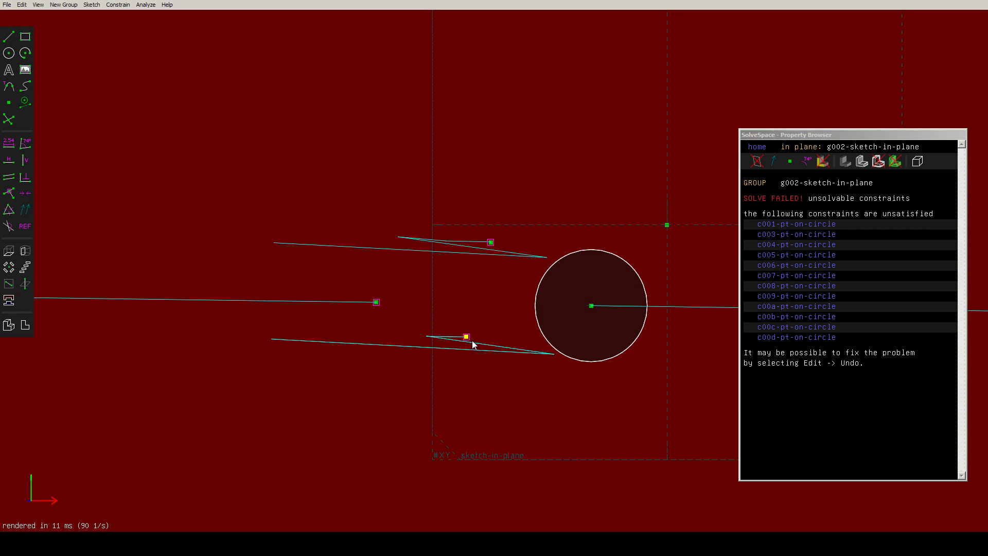
click(472, 341)
click(471, 333)
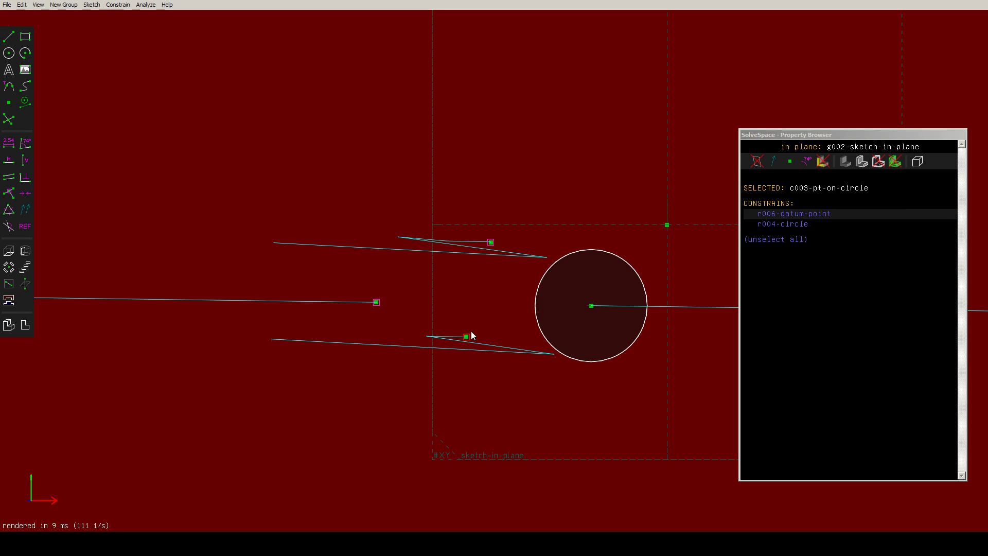
key(Delete)
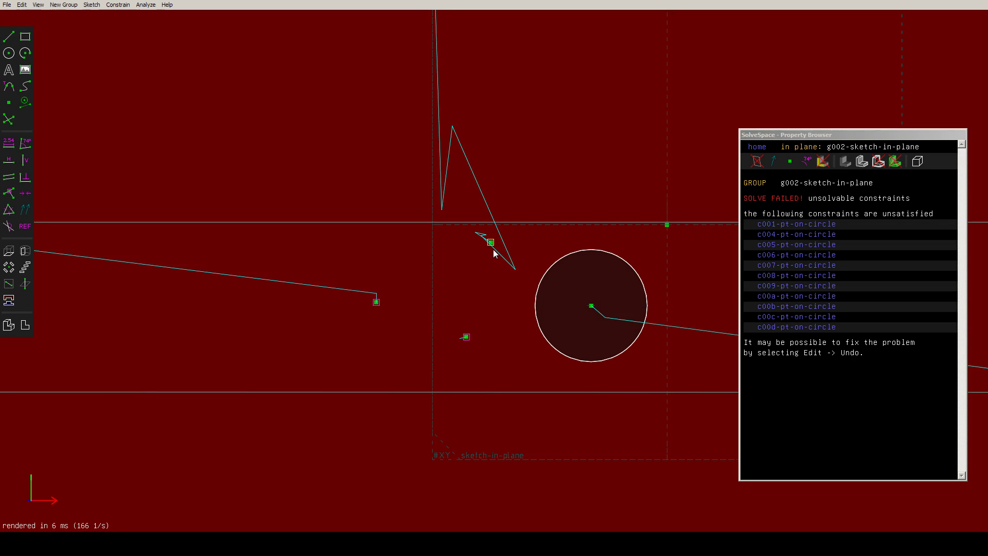
click(493, 249)
key(Delete)
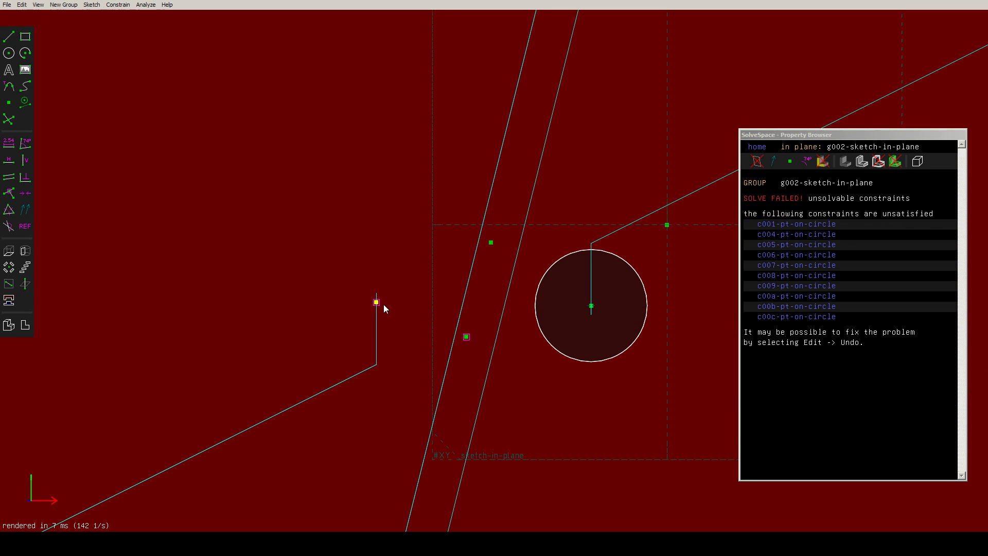
Step: Delete c001, c004 and c005, then drag the lower datum point further down
click(383, 304)
key(Delete)
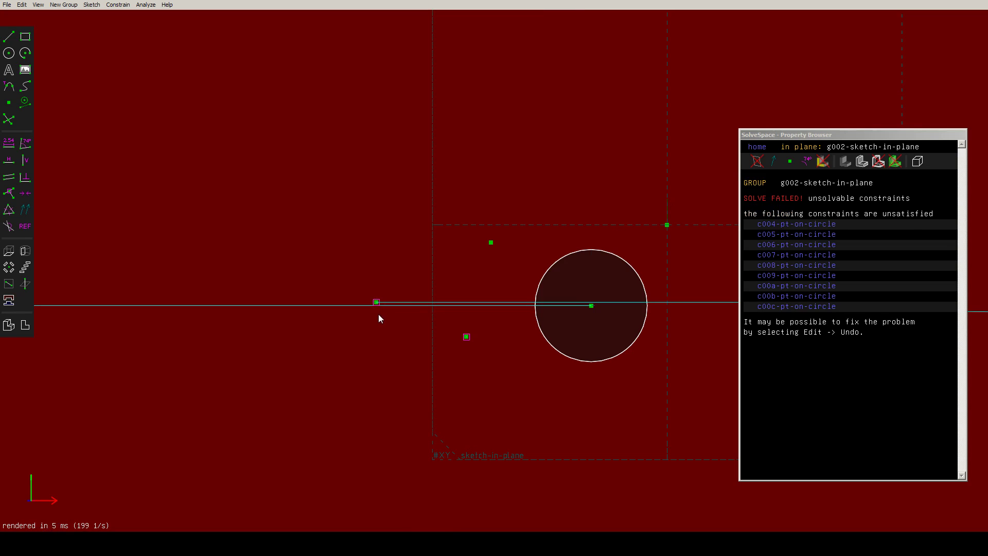
click(380, 309)
key(Delete)
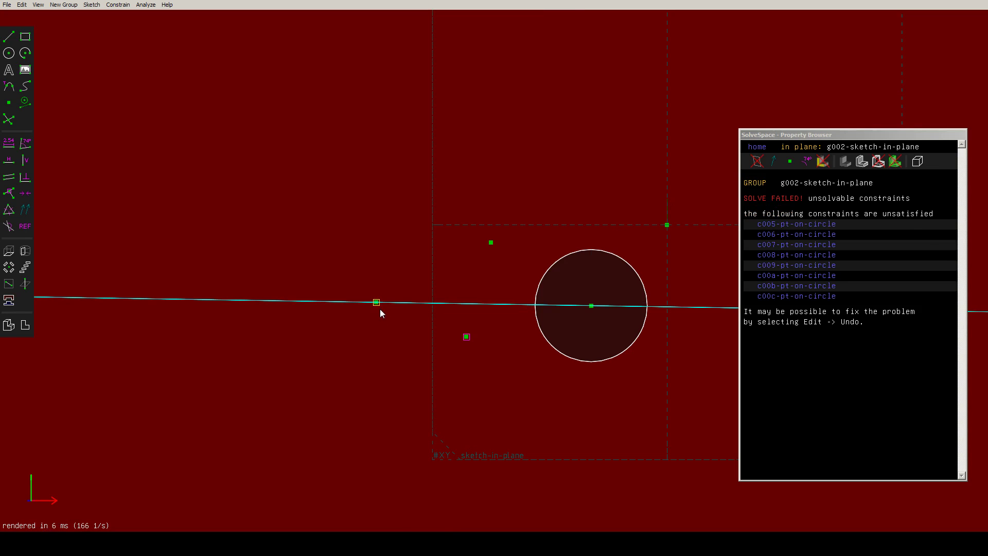
click(380, 309)
key(Delete)
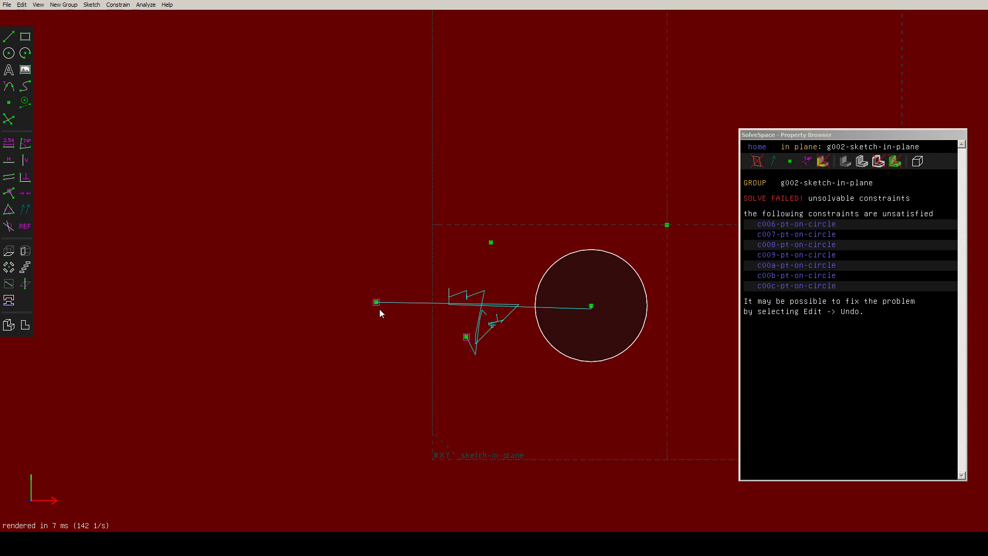
click(466, 337)
key(Escape)
mouse_move(466, 338)
mouse_down()
mouse_move(437, 381)
mouse_move(444, 434)
mouse_move(500, 424)
mouse_up()
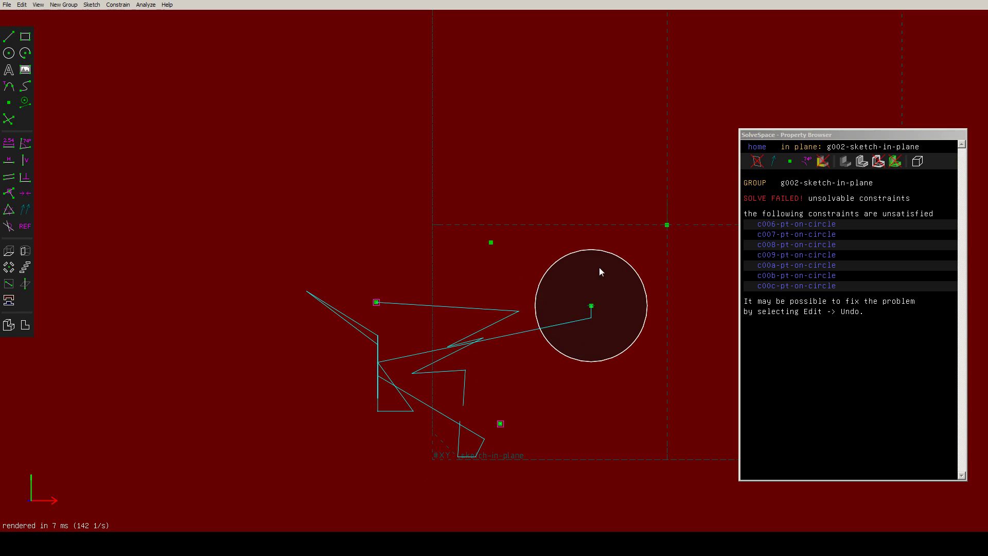
Step: Drag the circle up and right, move a datum point up-left, and nudge the circle back slightly
mouse_move(592, 307)
mouse_down()
mouse_move(571, 261)
mouse_move(589, 221)
mouse_move(644, 180)
mouse_up()
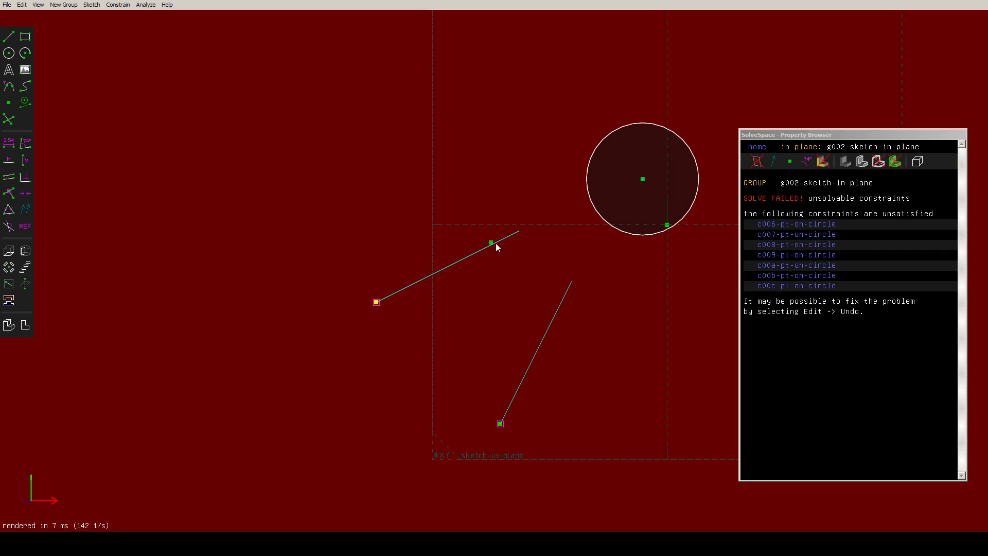
drag(495, 243, 489, 242)
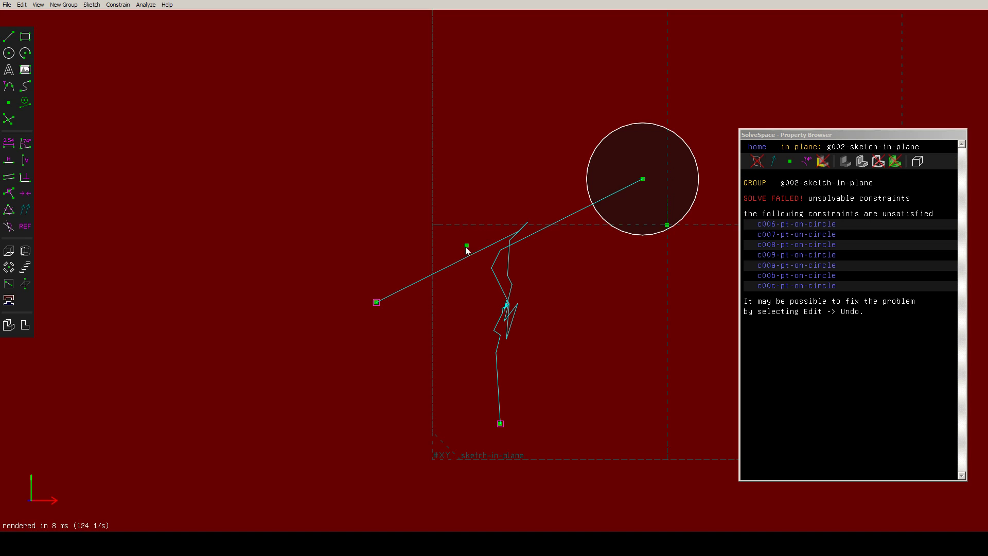
mouse_move(564, 301)
mouse_down()
mouse_move(503, 267)
mouse_move(502, 184)
mouse_up()
drag(643, 181, 636, 190)
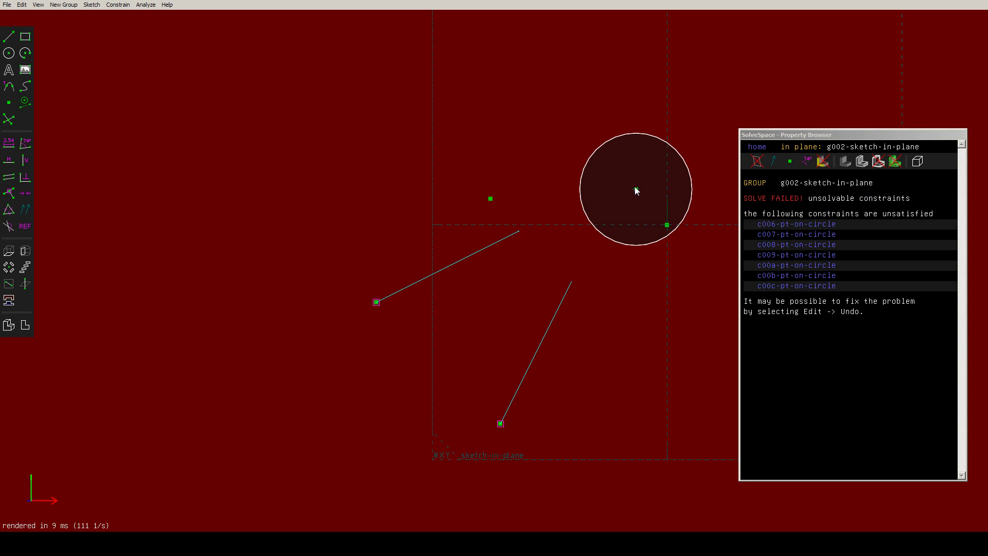
drag(492, 198, 485, 184)
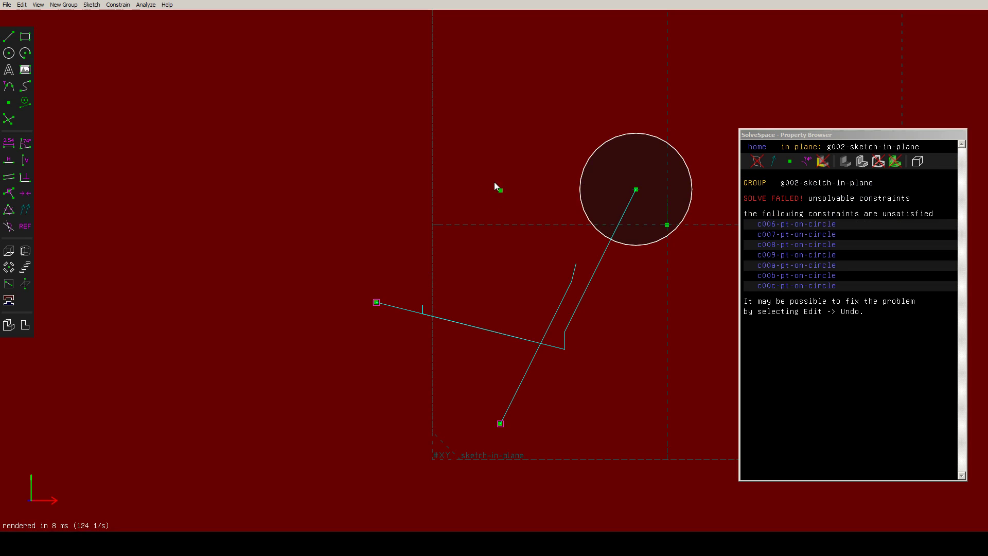
Step: Delete c006 and drag the circle's centre toward the middle of the sketch
click(375, 310)
key(Delete)
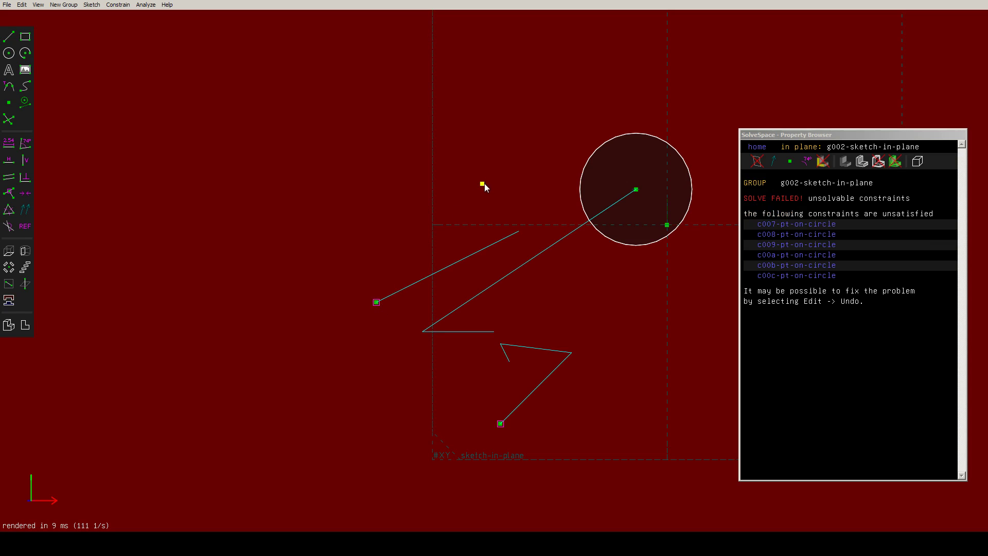
drag(485, 184, 462, 183)
mouse_move(485, 183)
mouse_down()
mouse_move(505, 158)
mouse_move(492, 185)
mouse_move(487, 151)
mouse_move(464, 170)
mouse_move(499, 155)
mouse_move(471, 154)
mouse_up()
click(637, 190)
mouse_move(637, 190)
mouse_down()
mouse_move(561, 221)
mouse_move(523, 272)
mouse_up()
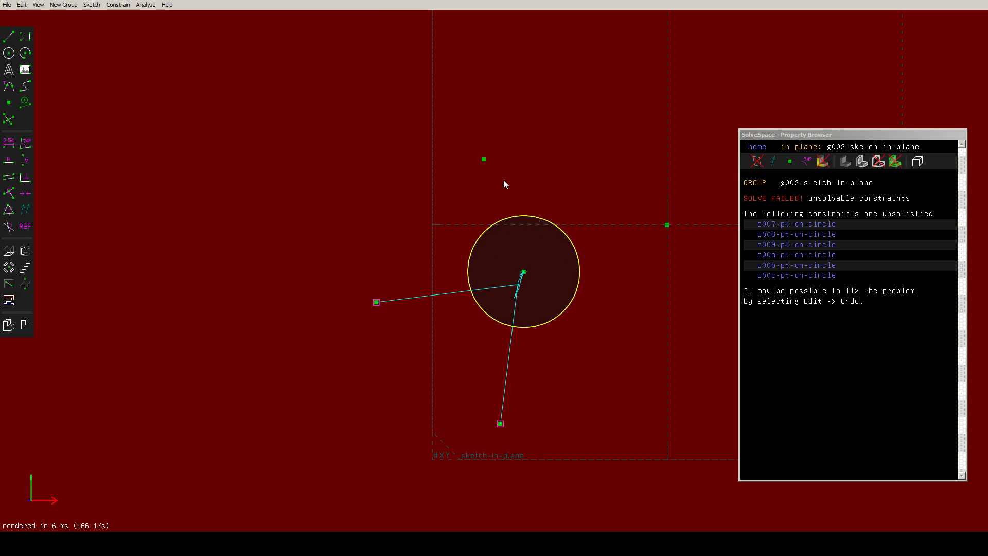
drag(484, 161, 444, 270)
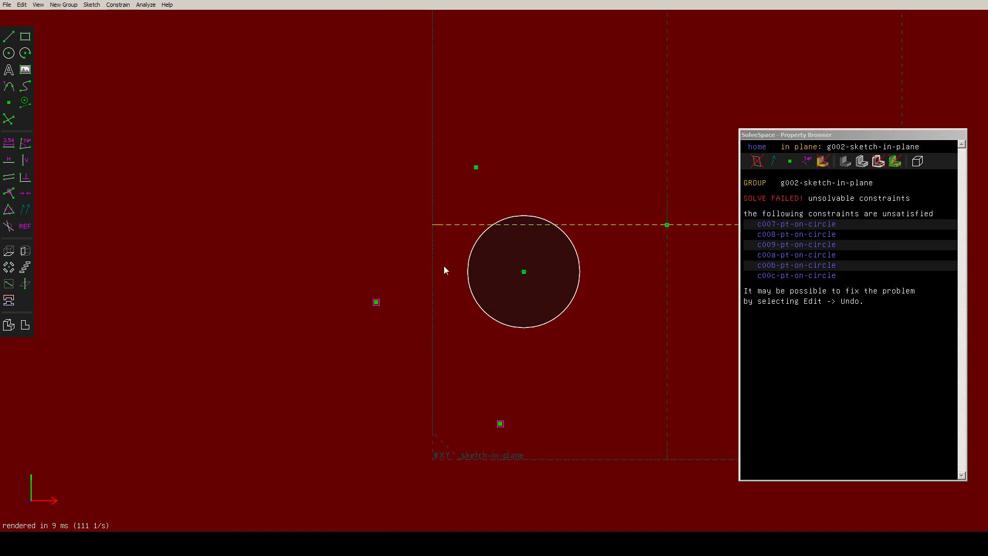
Step: Delete c00c and constrain the left datum point onto the circle again
click(377, 303)
key(Delete)
click(381, 309)
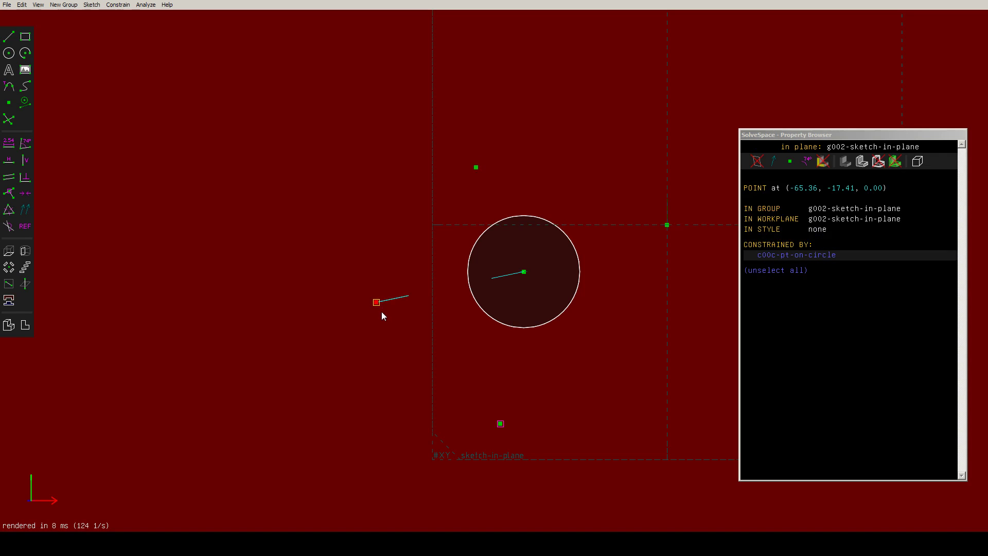
click(381, 311)
key(Delete)
click(381, 301)
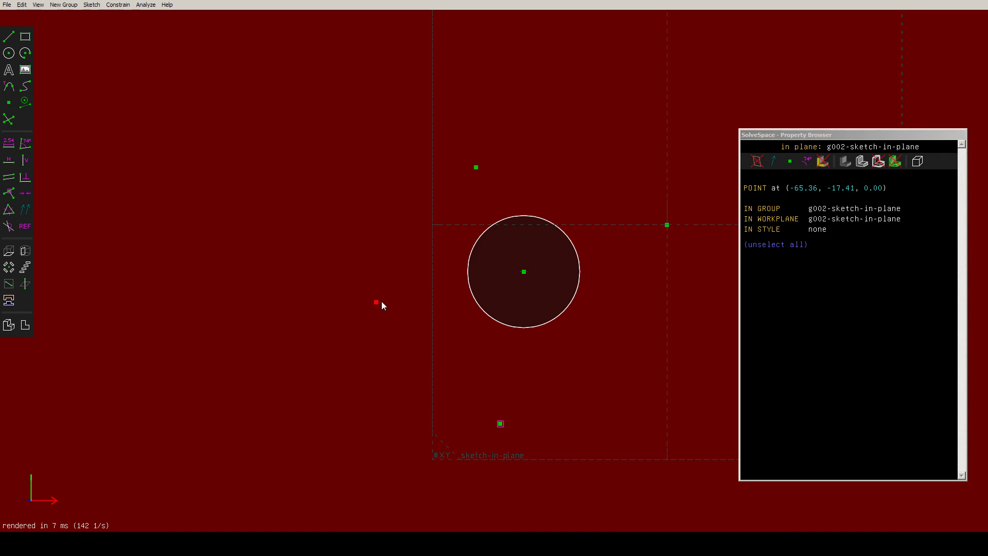
click(466, 281)
key(o)
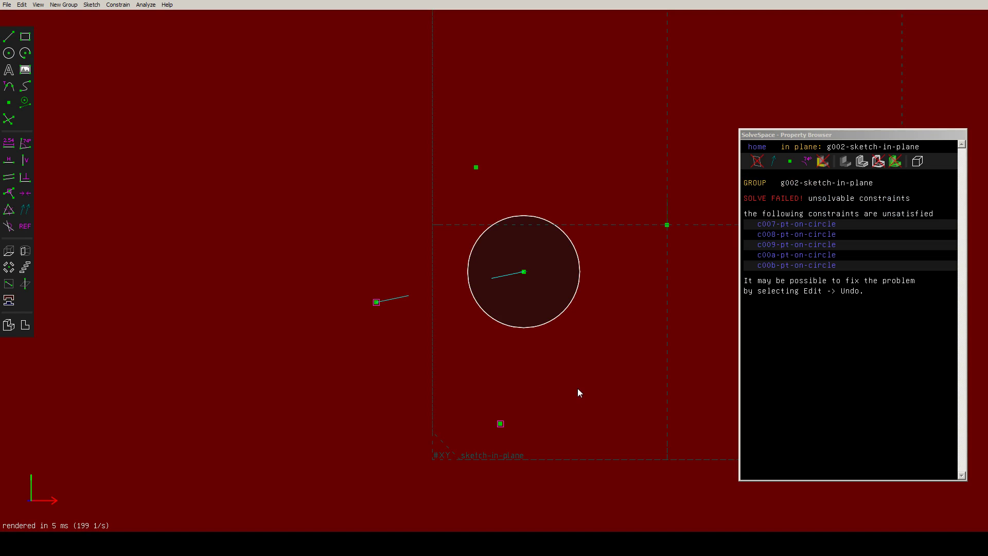
Step: Delete the c007 and c008 point-on-circle constraints
click(507, 429)
key(Delete)
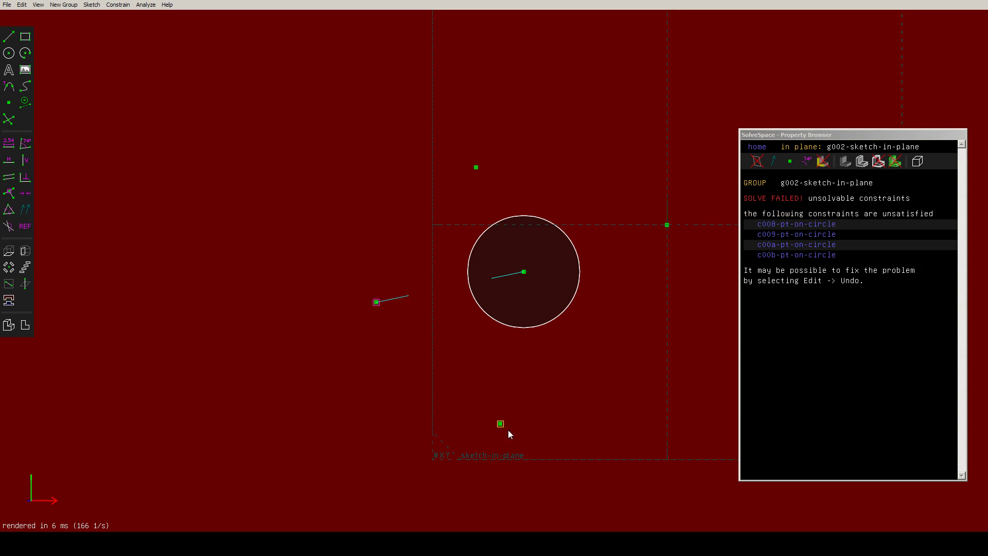
click(504, 431)
key(Delete)
Step: Delete c009 so the sketch solves, then go back to the group list
click(505, 430)
key(Delete)
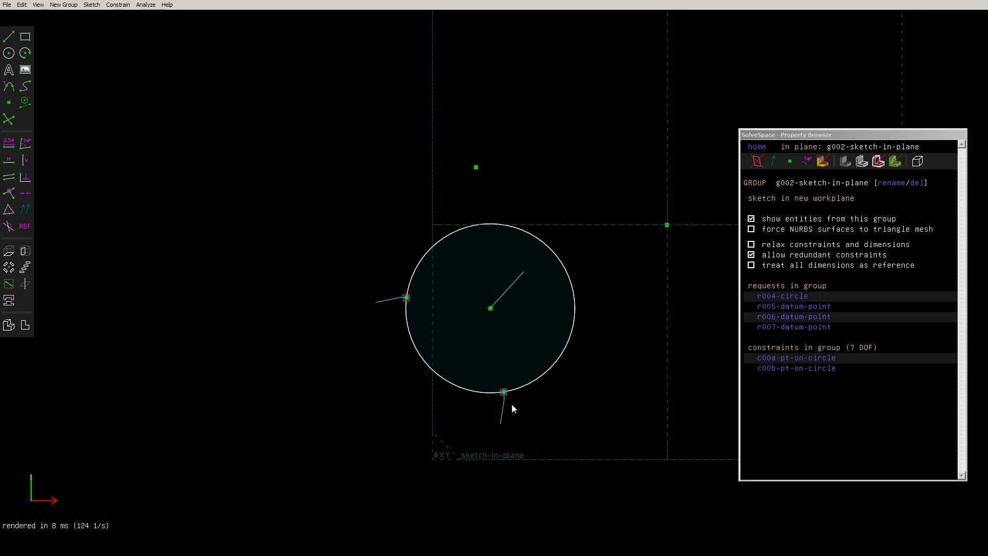
key(Escape)
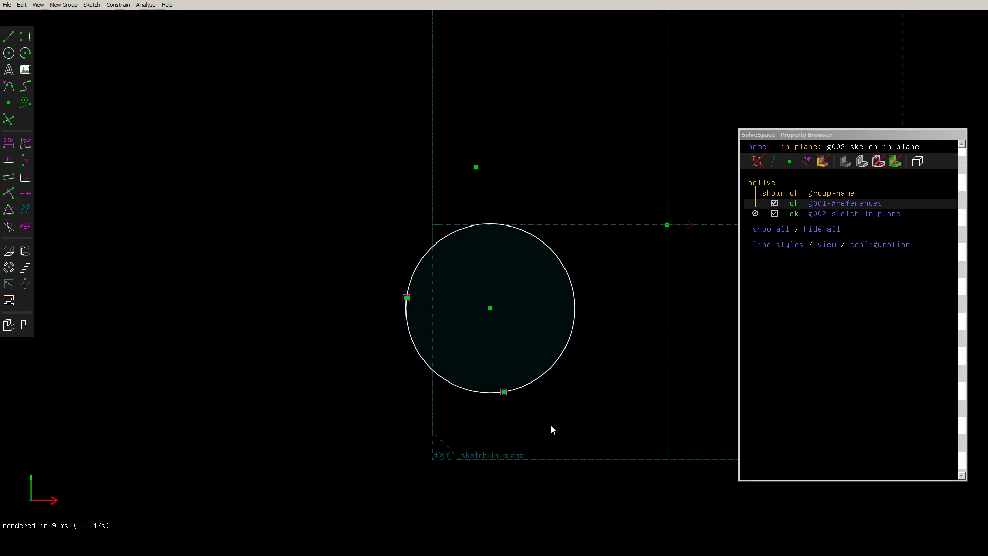
Step: Shrink the circle's radius and drag its points until c009, c00a and c00b fail
mouse_move(502, 392)
mouse_down()
mouse_move(481, 364)
mouse_move(504, 484)
mouse_move(486, 378)
mouse_up()
mouse_move(450, 293)
mouse_down()
mouse_move(353, 237)
mouse_move(324, 258)
mouse_move(317, 298)
mouse_move(351, 341)
mouse_move(418, 371)
mouse_move(576, 397)
mouse_up()
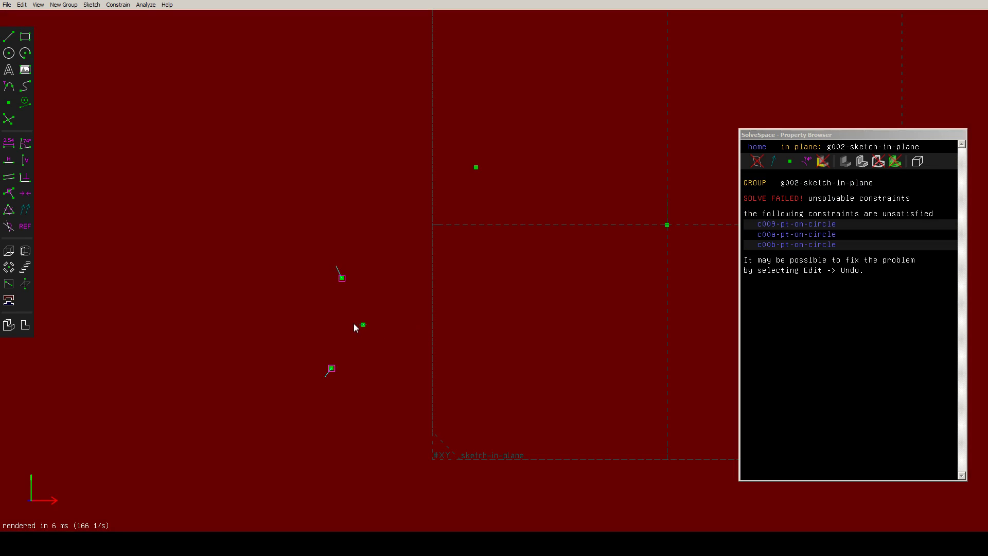
mouse_move(354, 327)
mouse_down()
mouse_move(427, 340)
mouse_move(522, 318)
mouse_move(484, 358)
mouse_move(613, 407)
mouse_move(578, 371)
mouse_move(592, 357)
mouse_move(604, 371)
mouse_move(586, 369)
mouse_move(593, 402)
mouse_move(623, 372)
mouse_up()
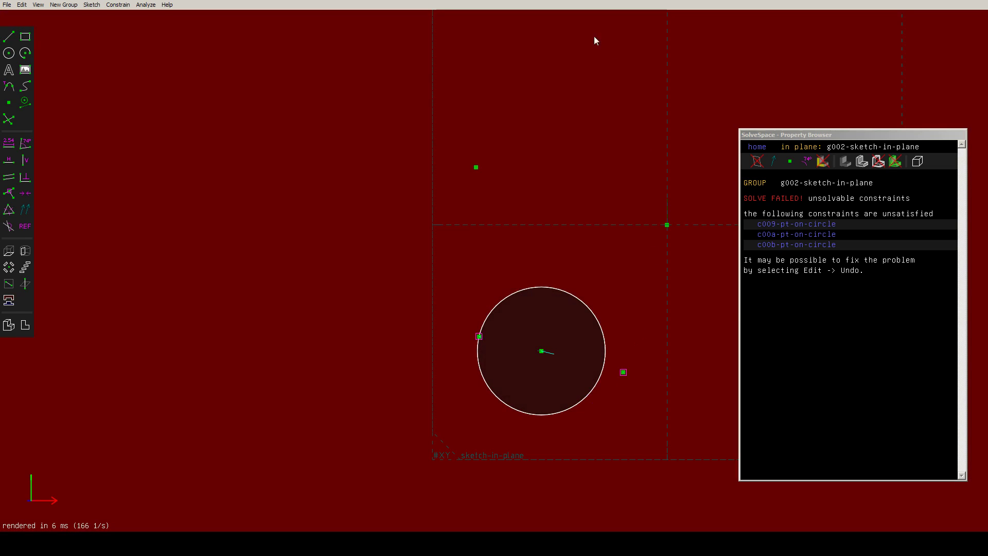